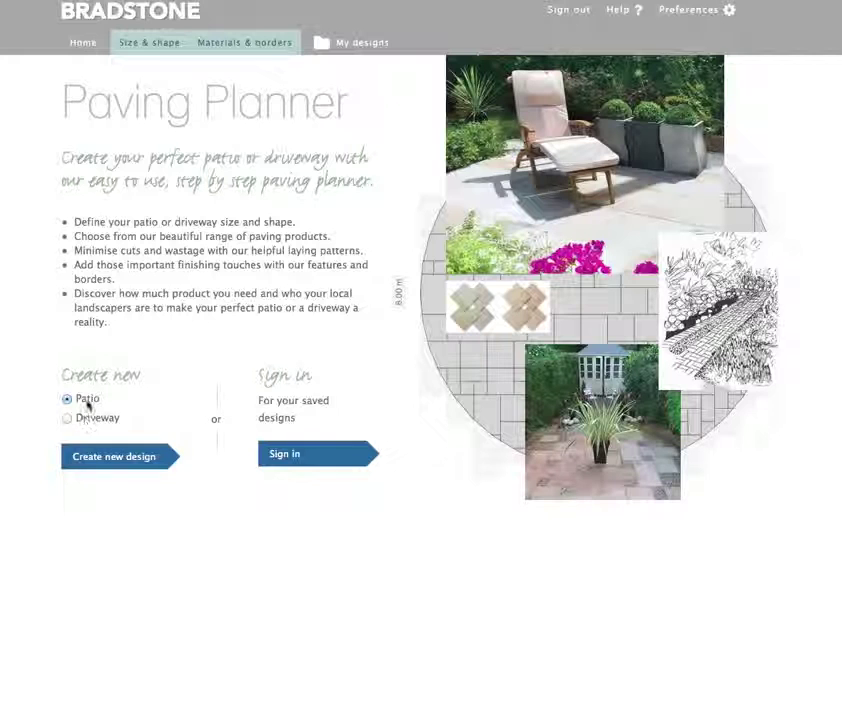
Switch the design type from Driveway back to Patio and create a new patio design.
click(68, 420)
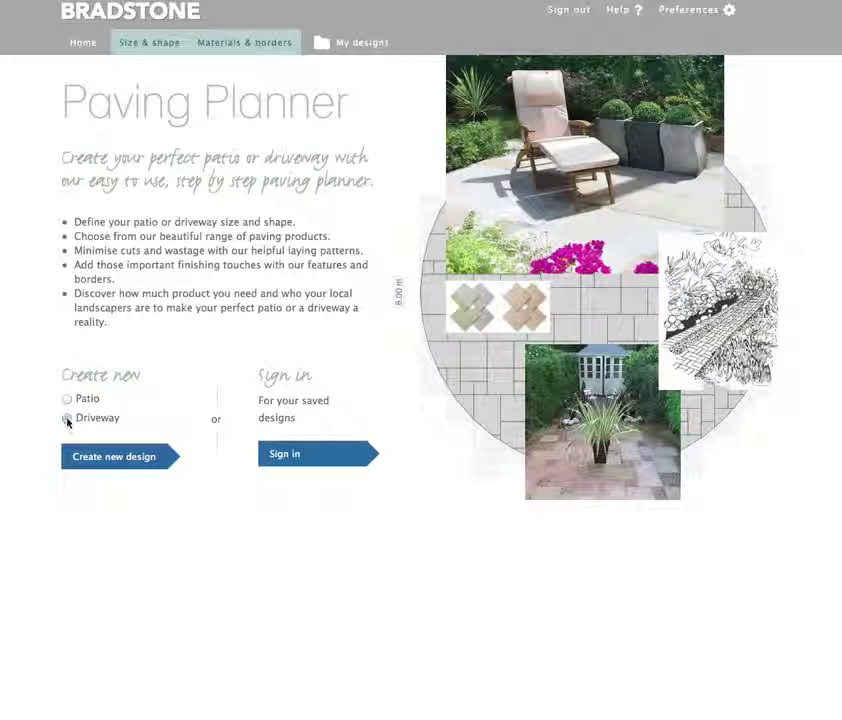
click(67, 399)
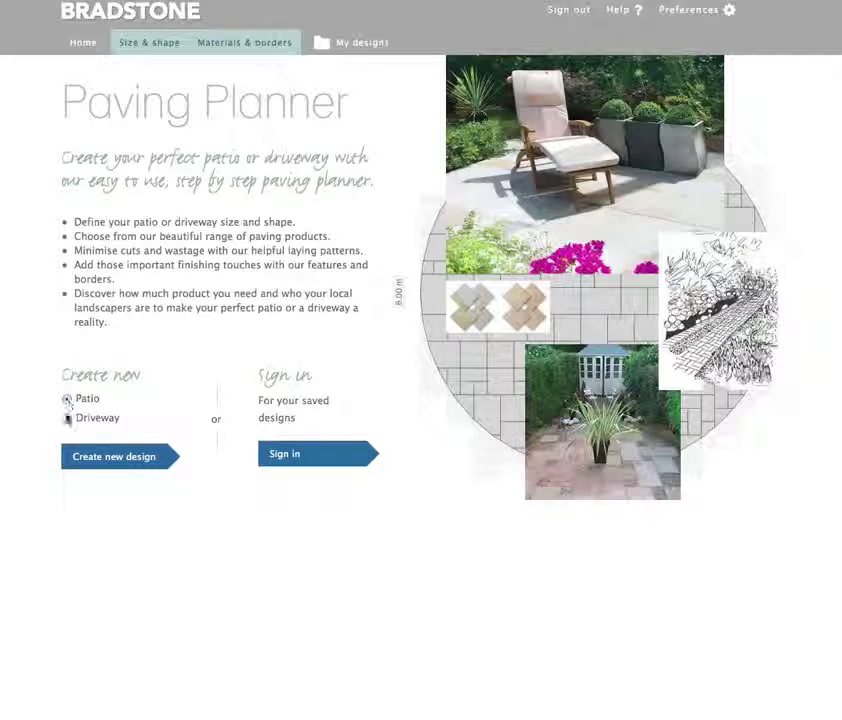
click(96, 457)
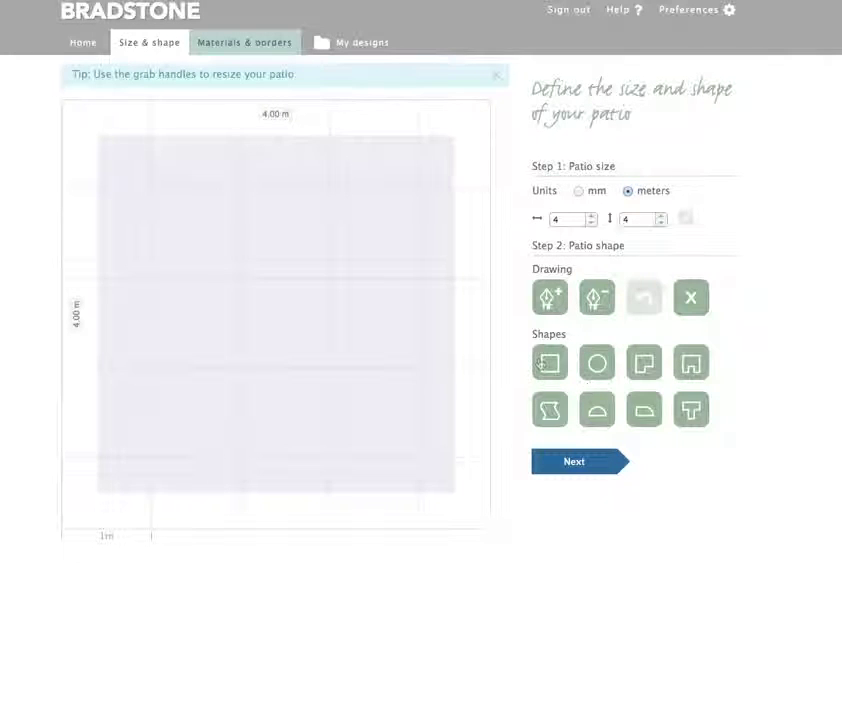
Try an L-shaped patio and drag both inner corners further left.
click(647, 362)
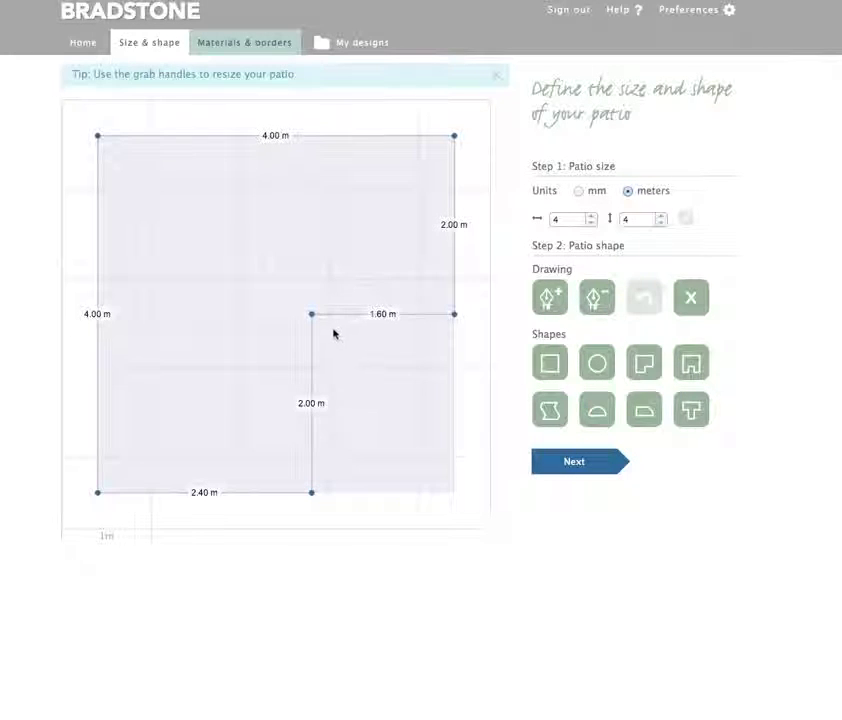
drag(311, 314, 239, 314)
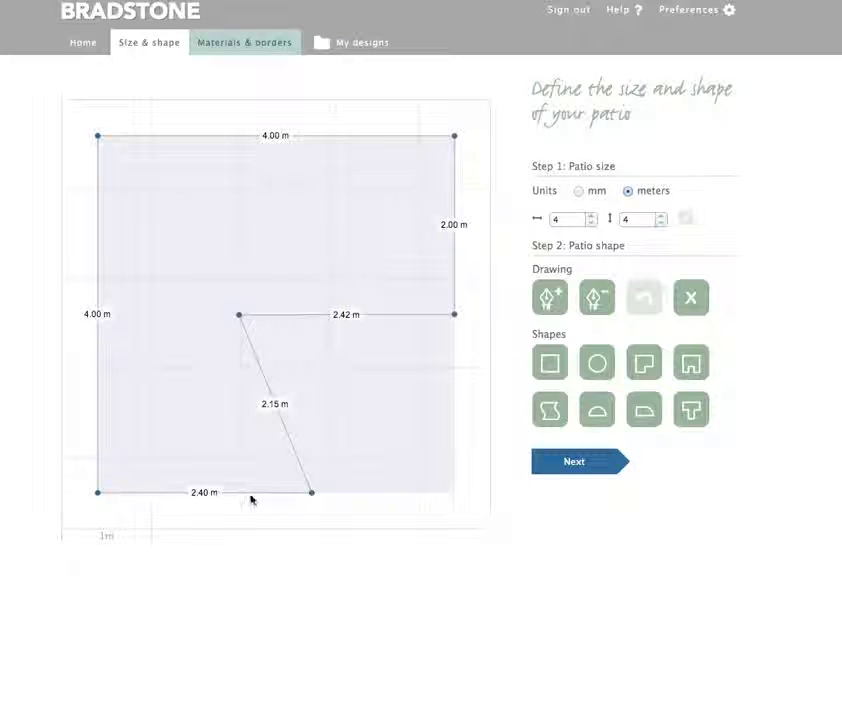
drag(311, 492, 241, 492)
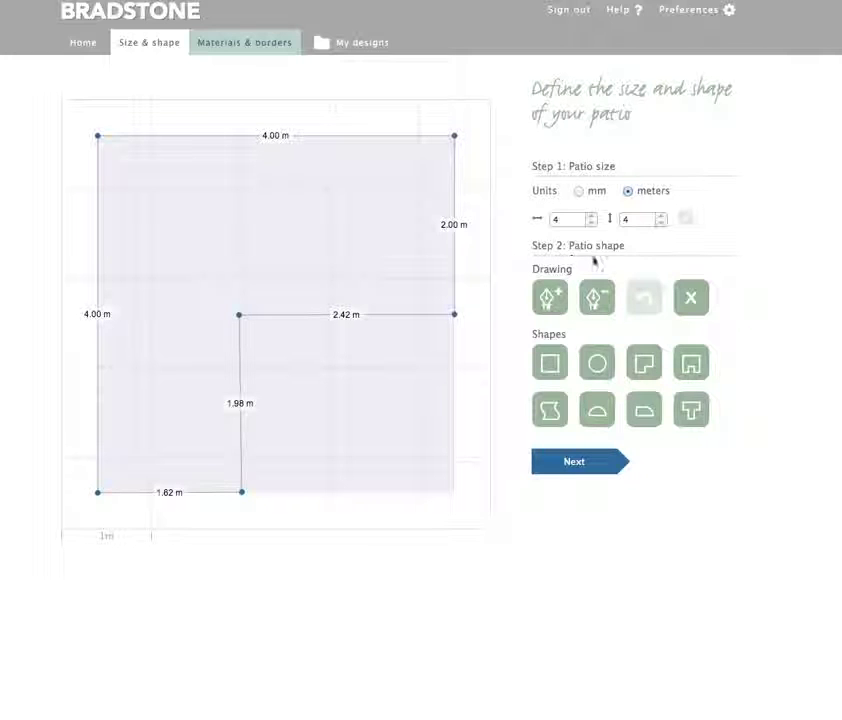
Draw a custom five-corner patio outline, closing it at its starting point.
click(558, 307)
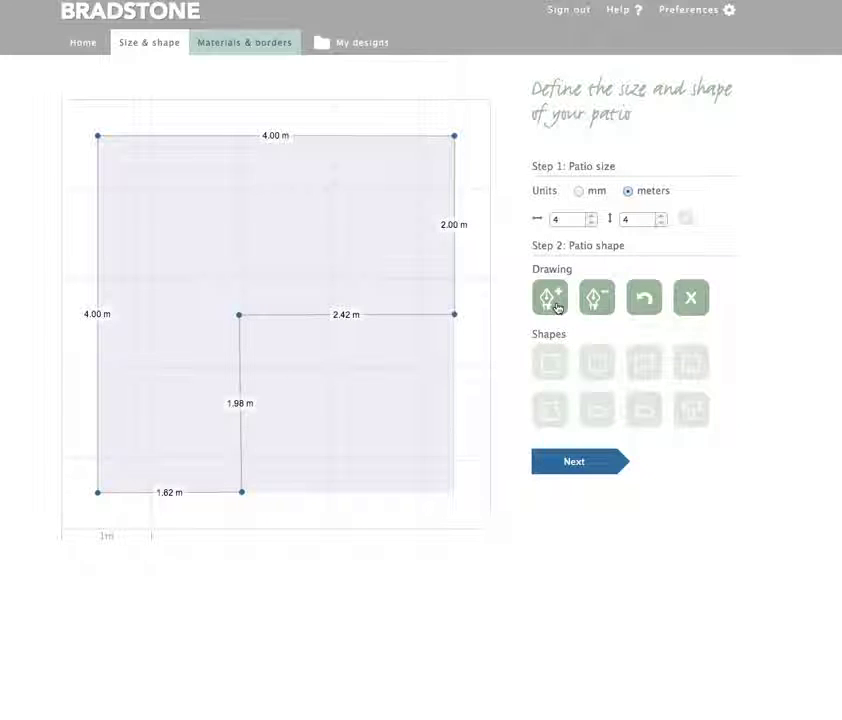
click(420, 455)
click(240, 459)
click(145, 281)
click(326, 190)
click(415, 189)
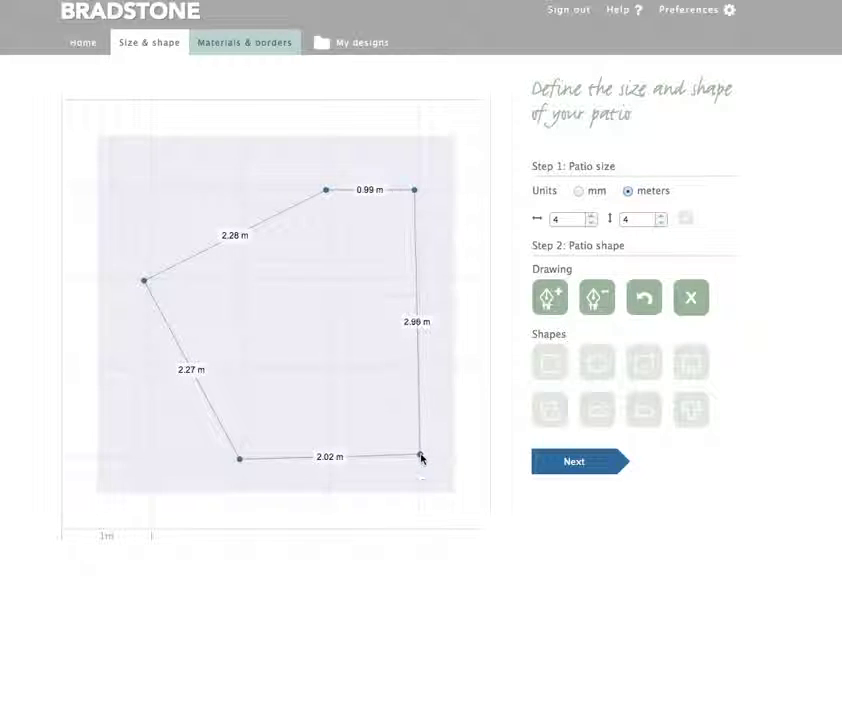
click(421, 457)
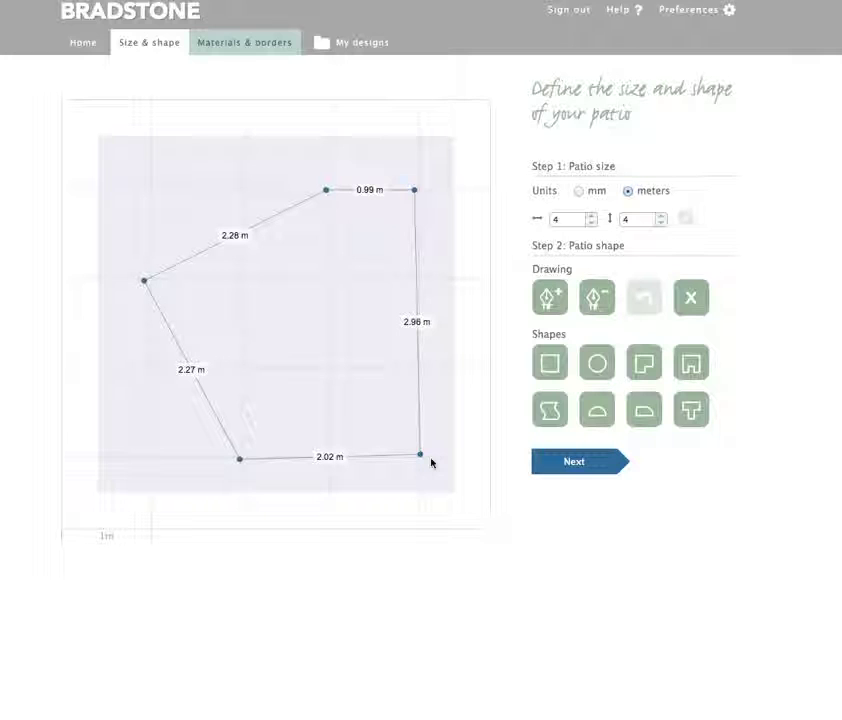
Replace the outline with a 4.00 m square patio and advance to materials.
click(548, 368)
click(568, 202)
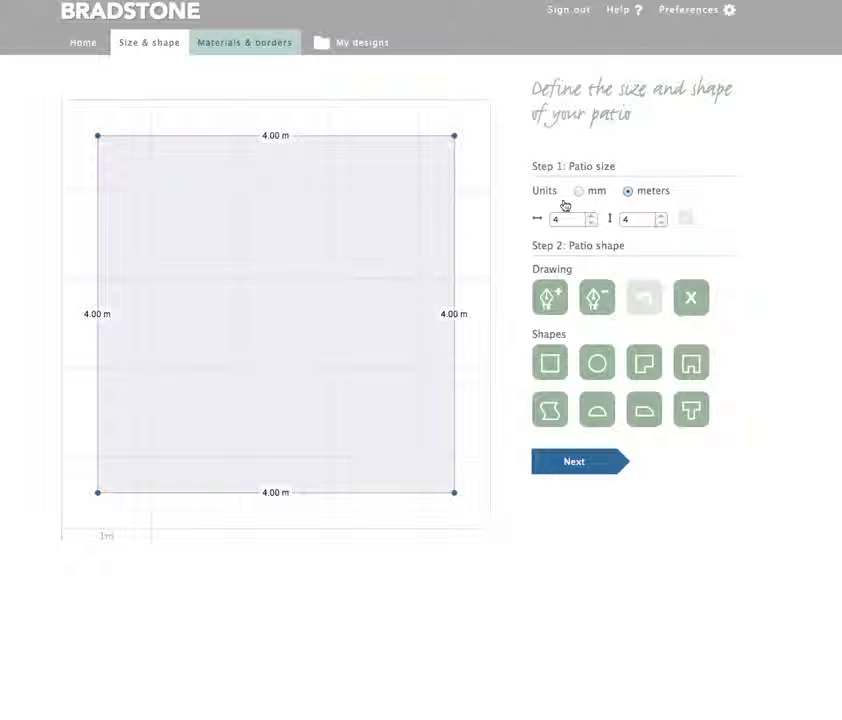
click(573, 463)
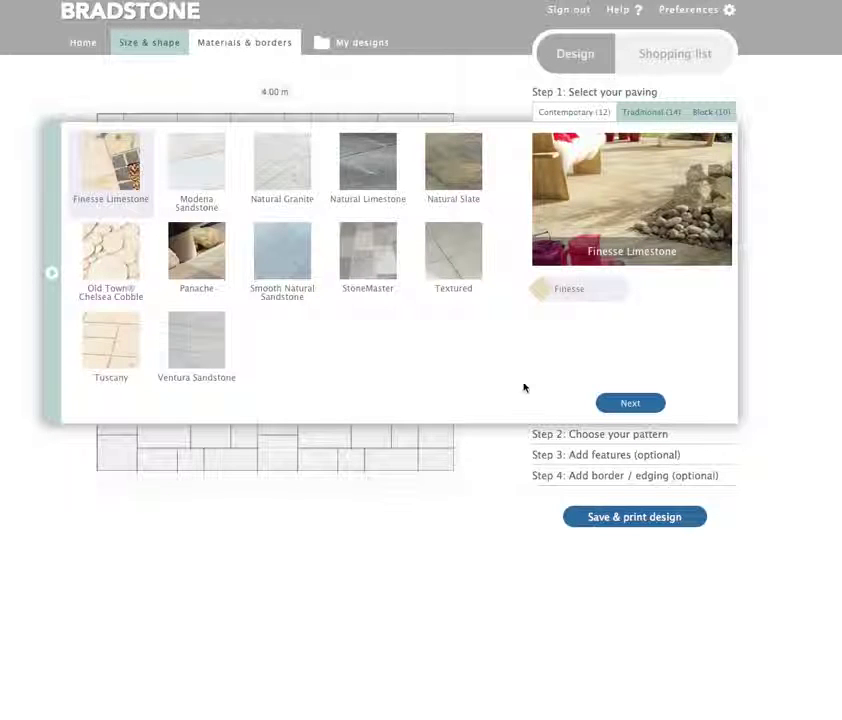
Browse the Block, Traditional and Contemporary paving ranges, ending on Traditional.
click(704, 114)
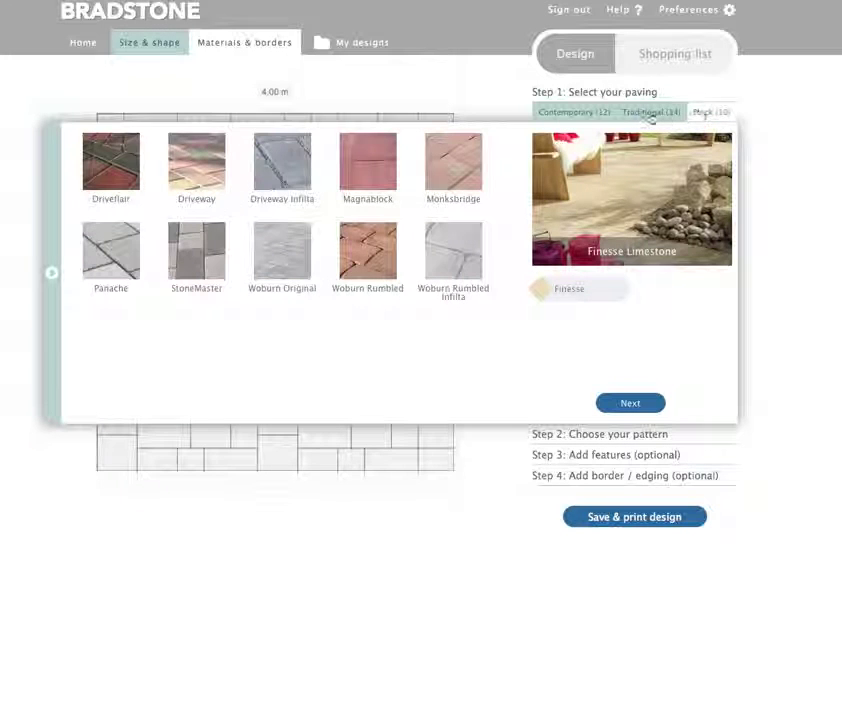
click(651, 114)
click(580, 114)
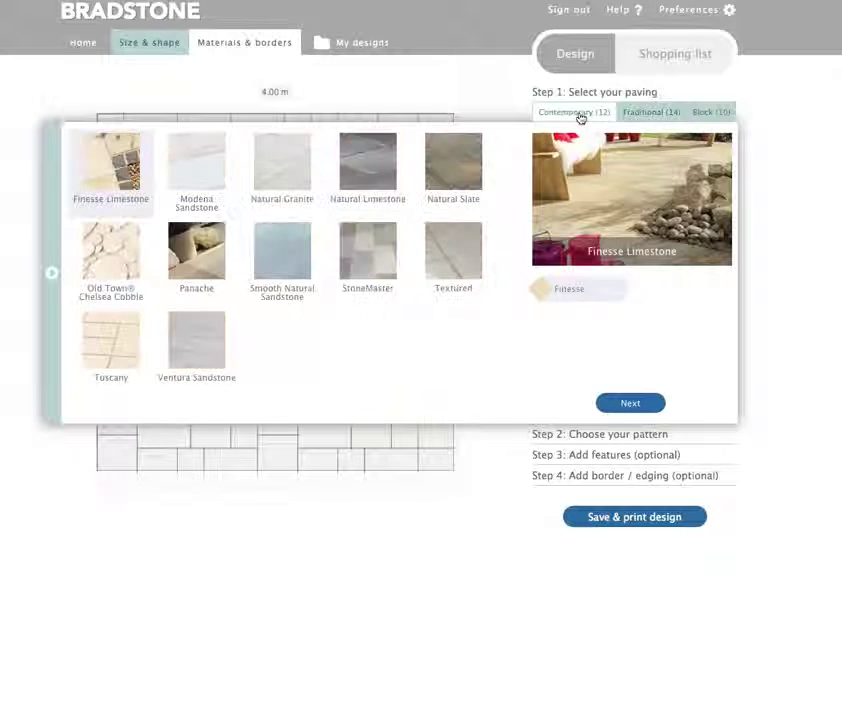
click(648, 114)
click(710, 113)
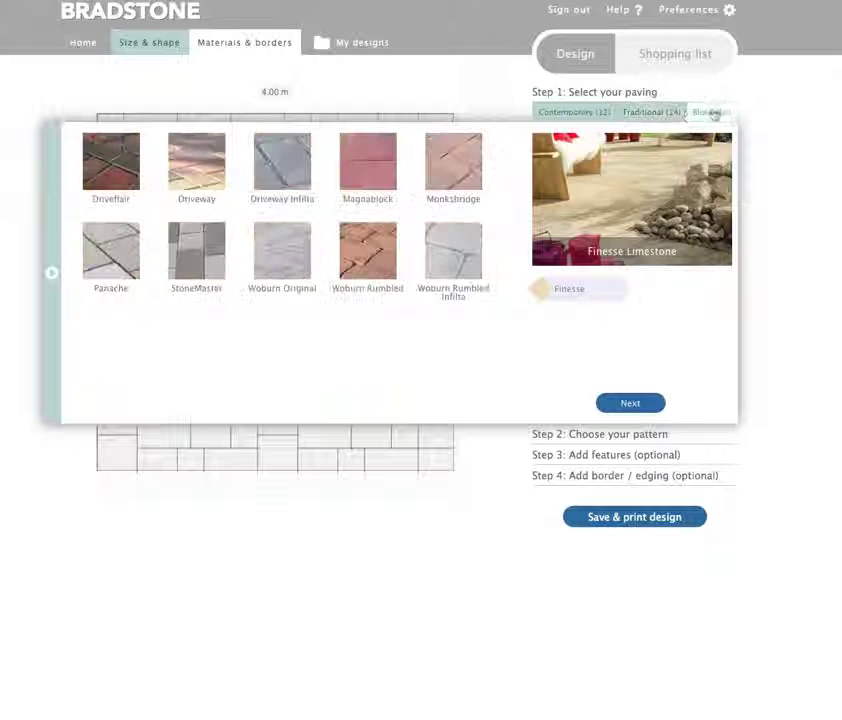
click(638, 113)
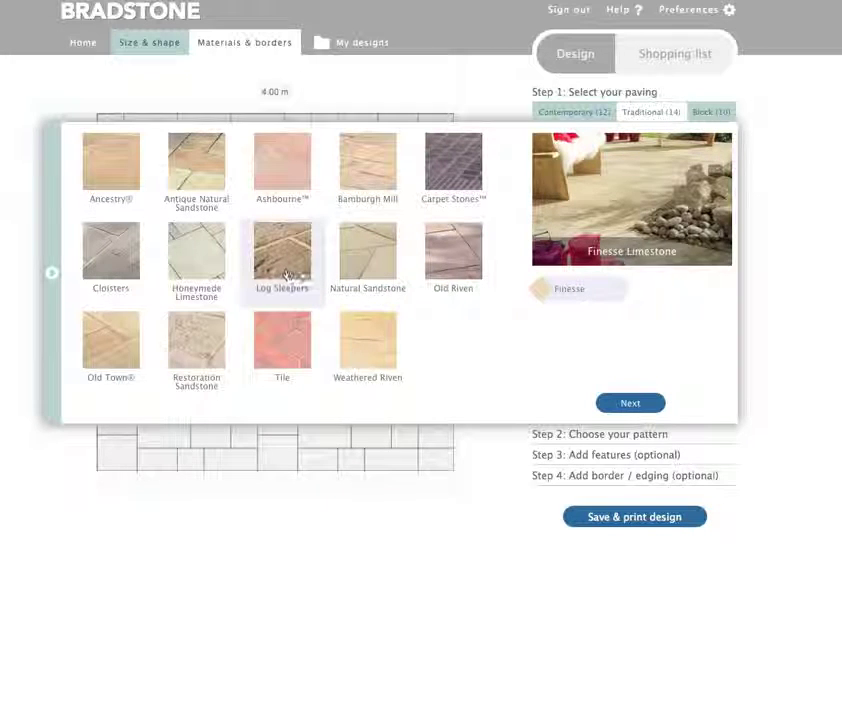
Choose Natural Sandstone paving in Fossil Buff and view the shopping list.
click(352, 270)
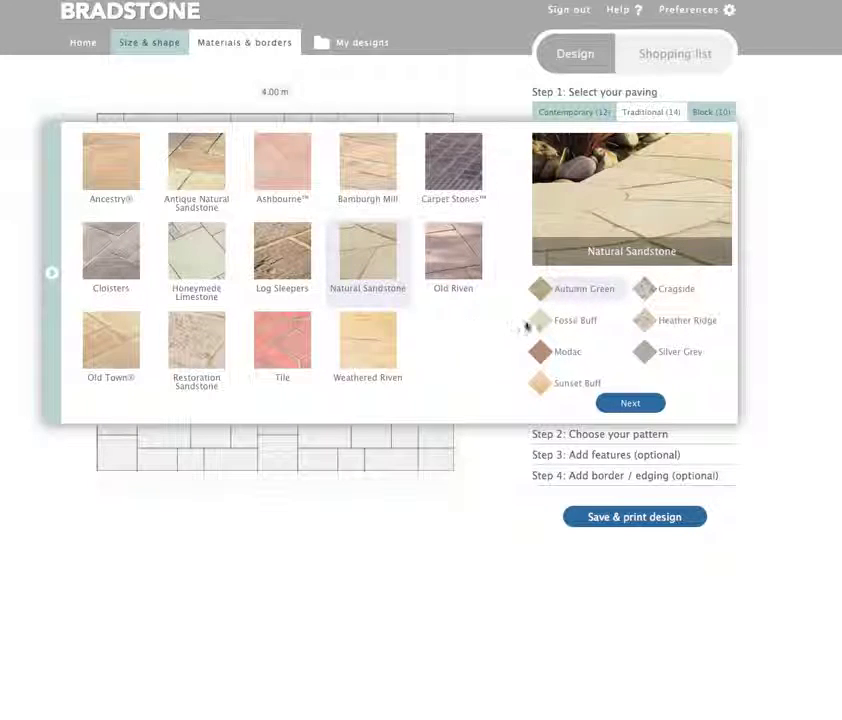
click(569, 322)
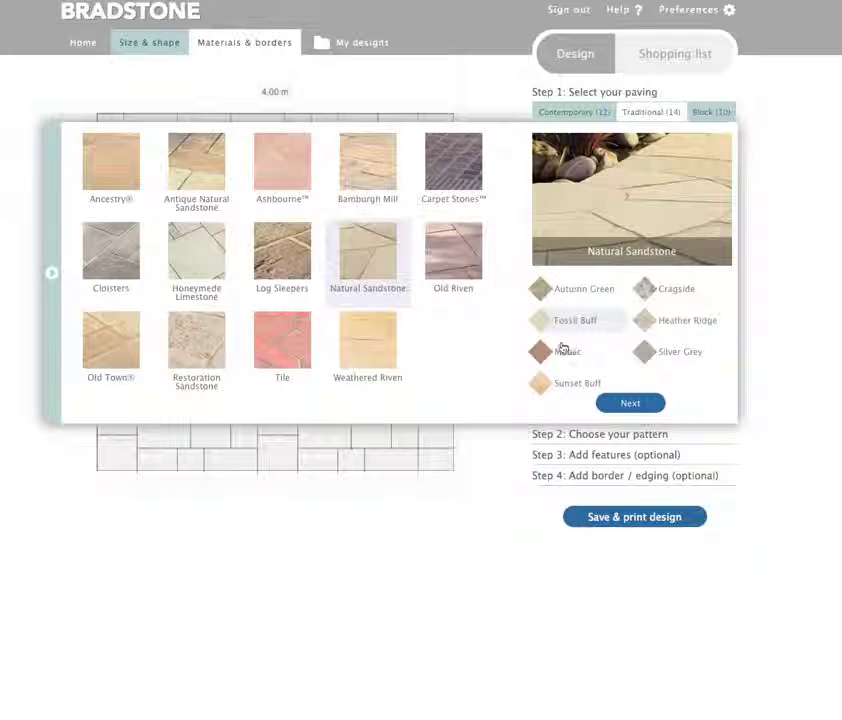
click(626, 403)
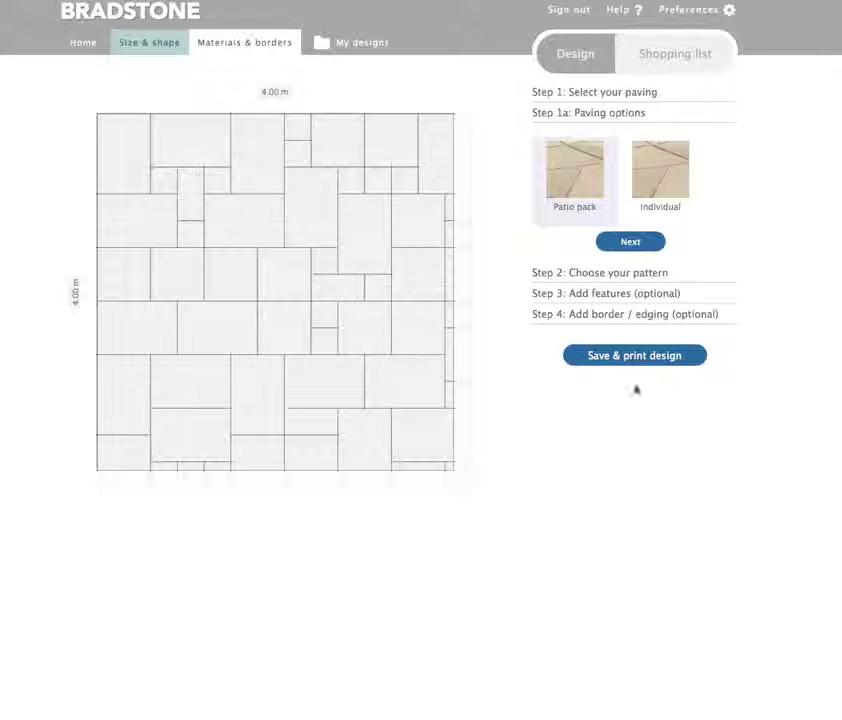
click(684, 58)
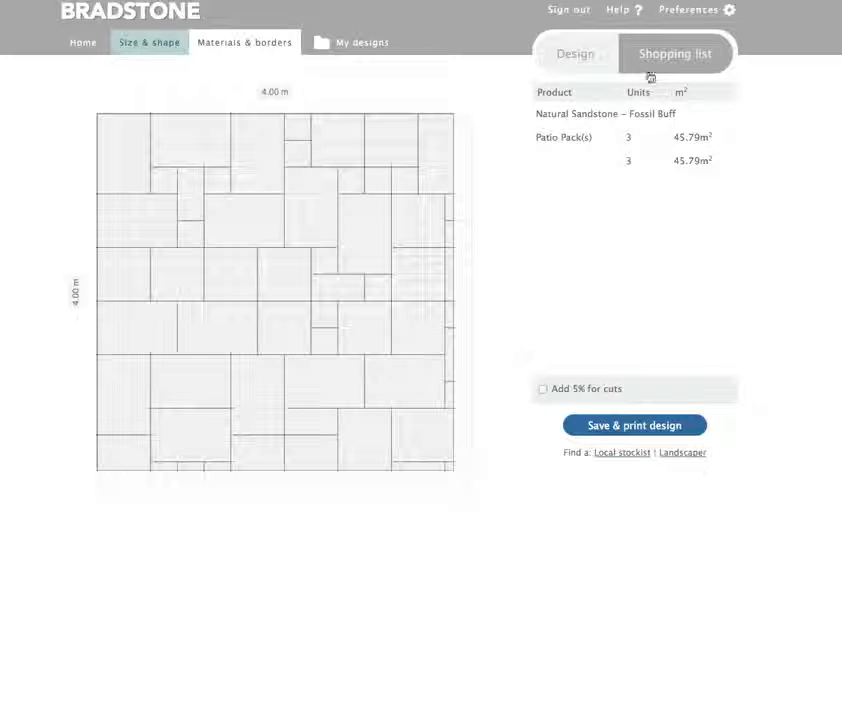
Go back to the Design steps and proceed with Patio pack as the paving option.
click(589, 57)
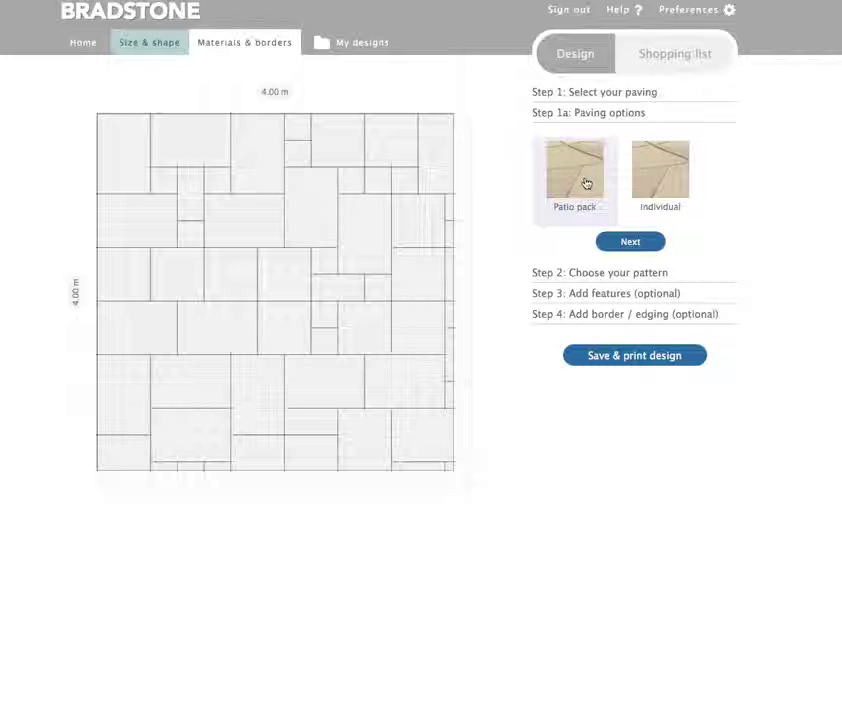
click(638, 245)
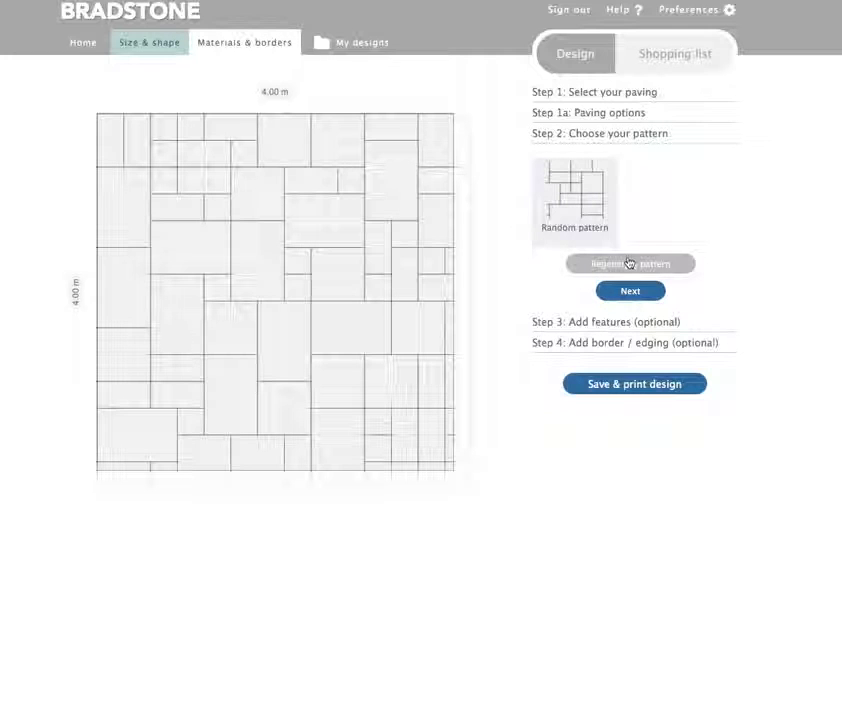
Regenerate the Random paving pattern twice for a fresh slab layout.
click(629, 263)
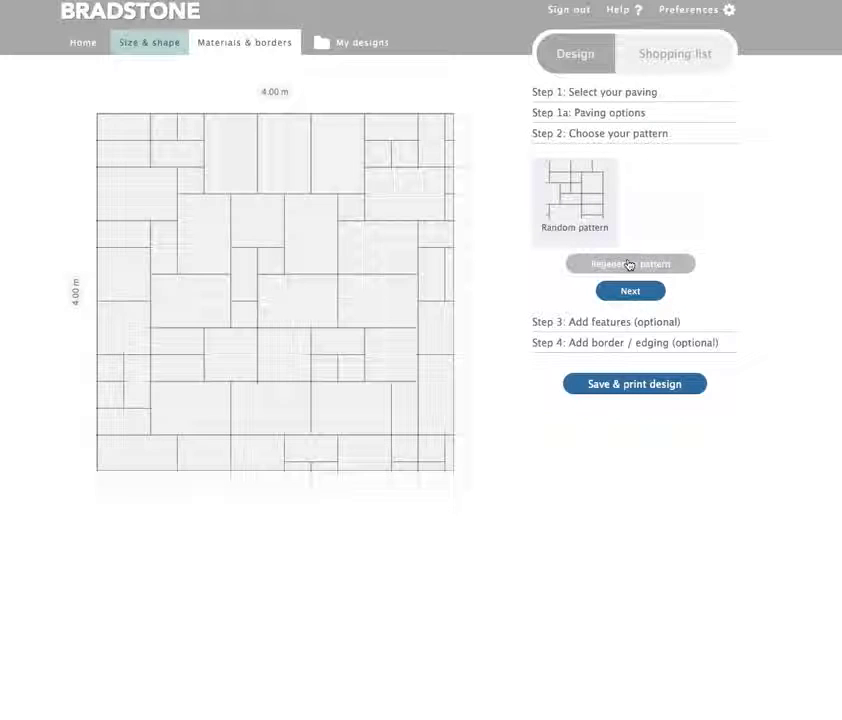
click(629, 264)
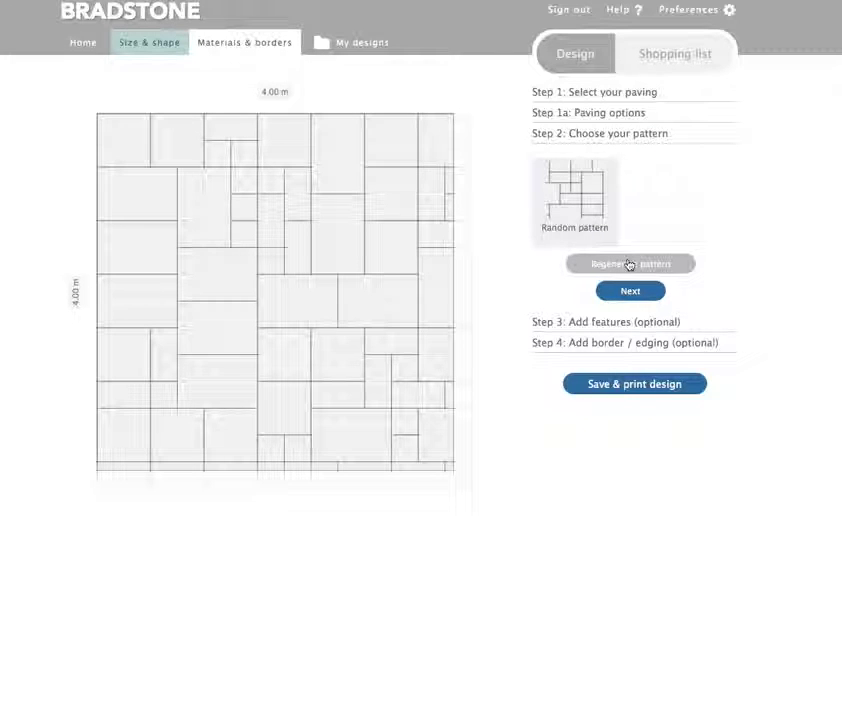
click(597, 321)
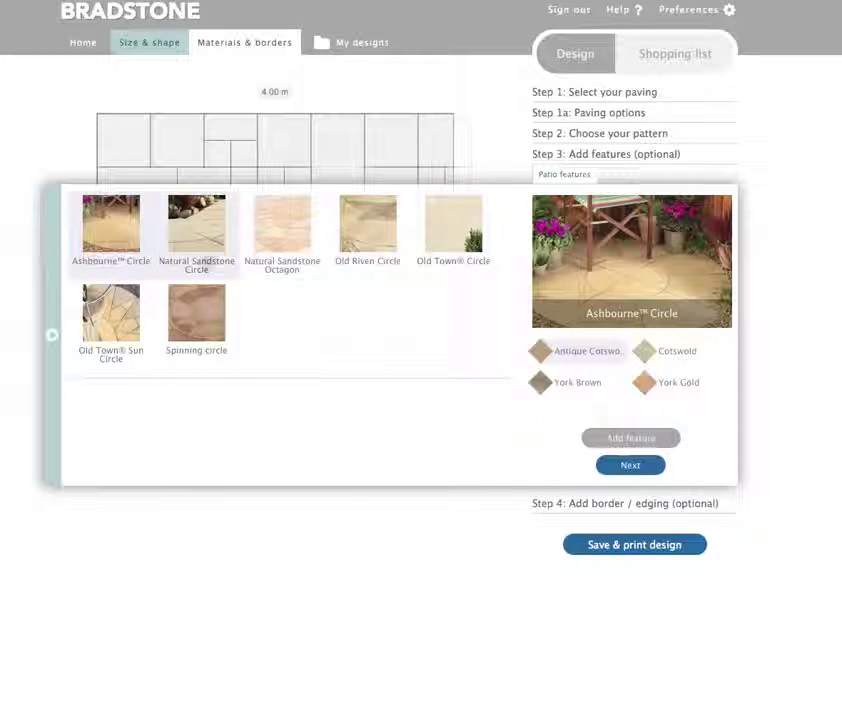
Add a Fossil Buff Natural Sandstone Circle and drag it to the patio's upper centre.
click(197, 237)
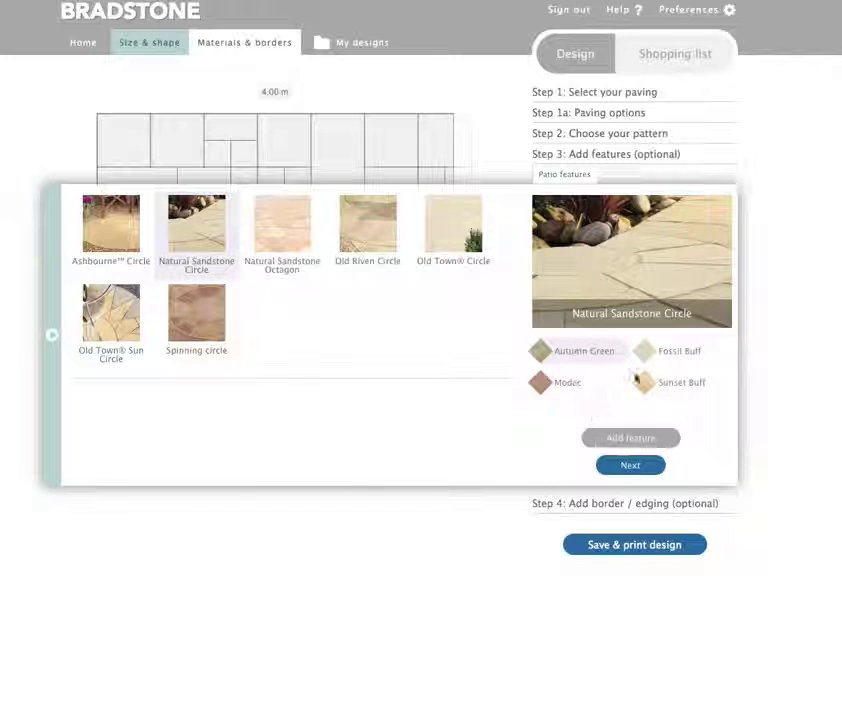
click(652, 358)
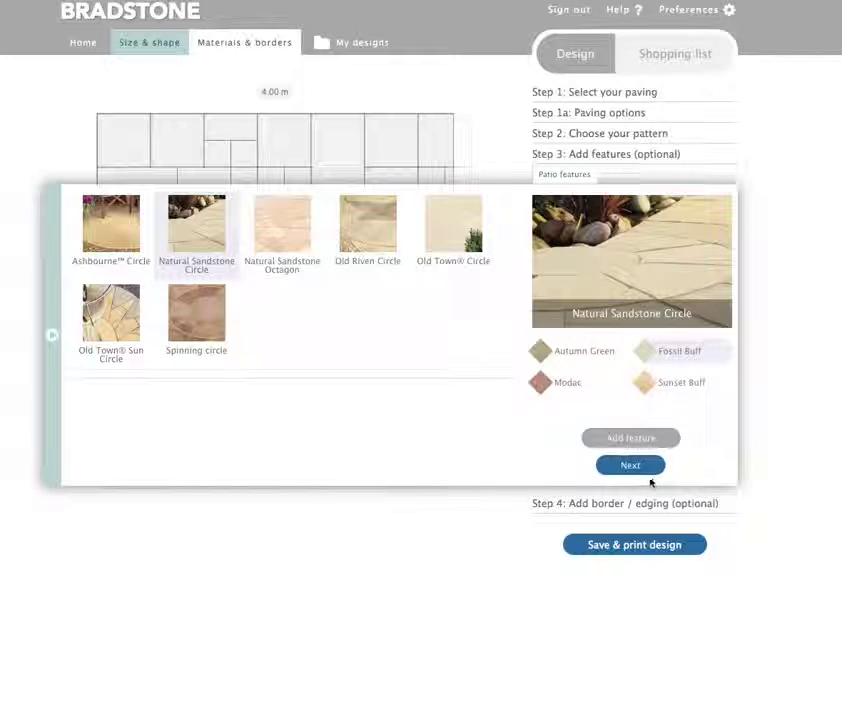
click(631, 439)
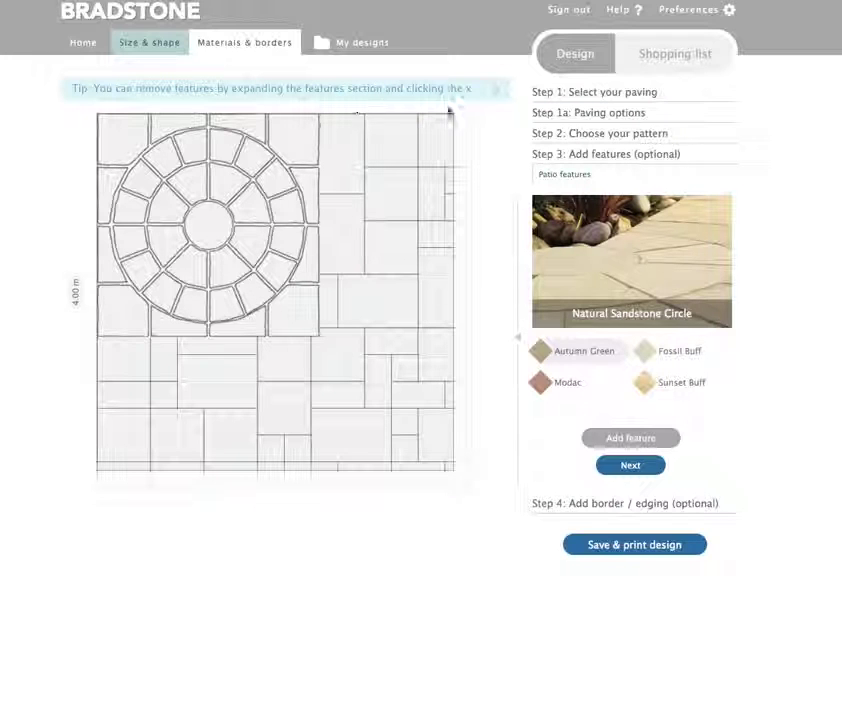
drag(203, 222, 276, 223)
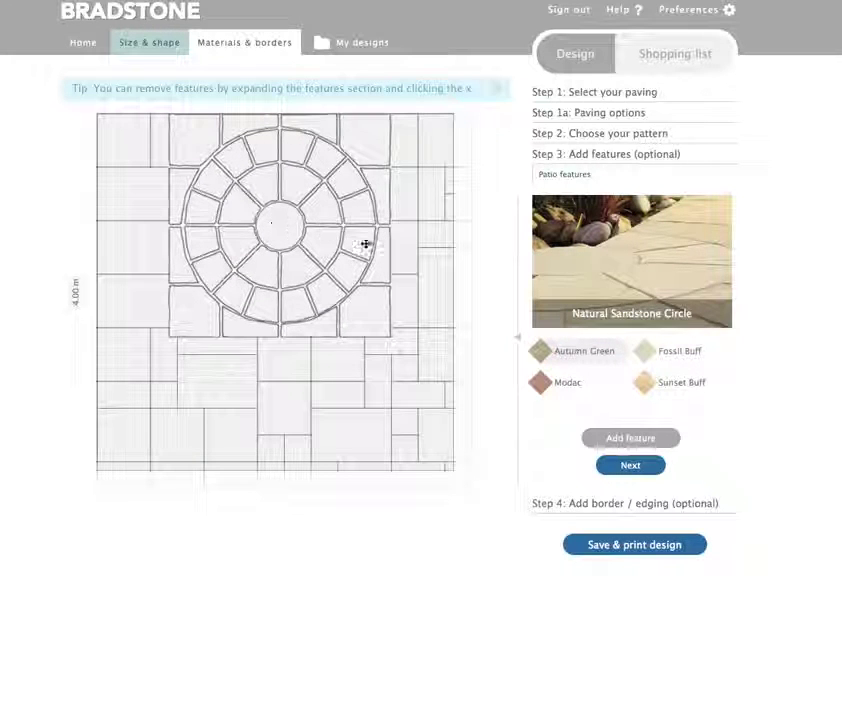
click(672, 505)
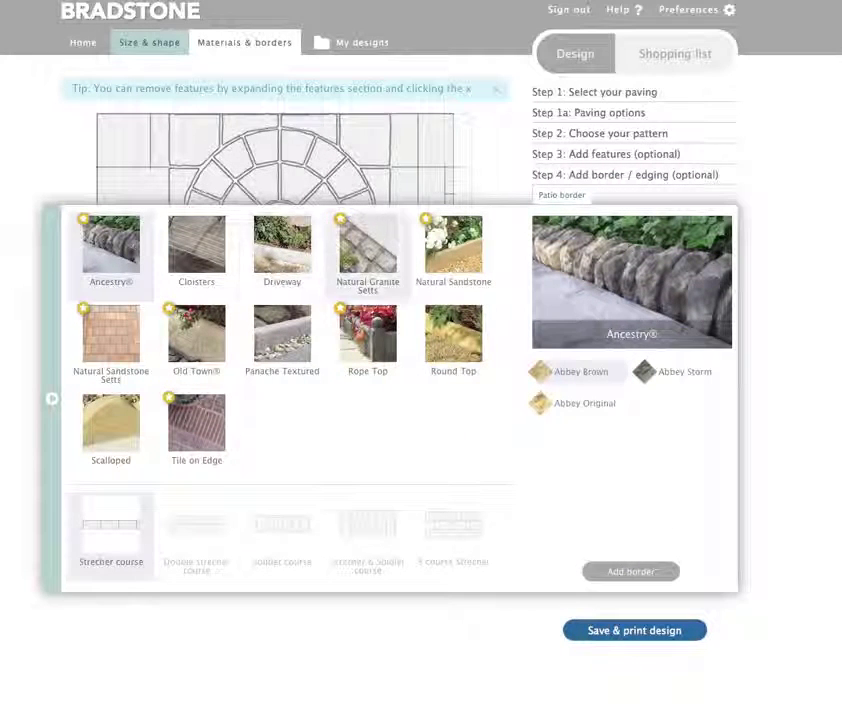
Add a Fossil Buff Natural Sandstone border, extending it along the right and bottom edges.
click(441, 260)
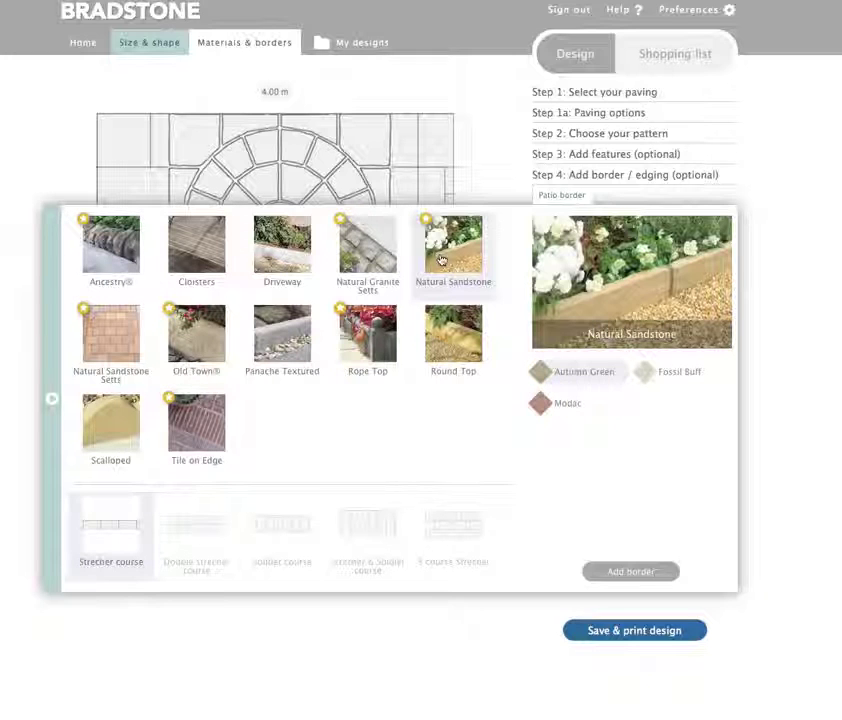
click(670, 375)
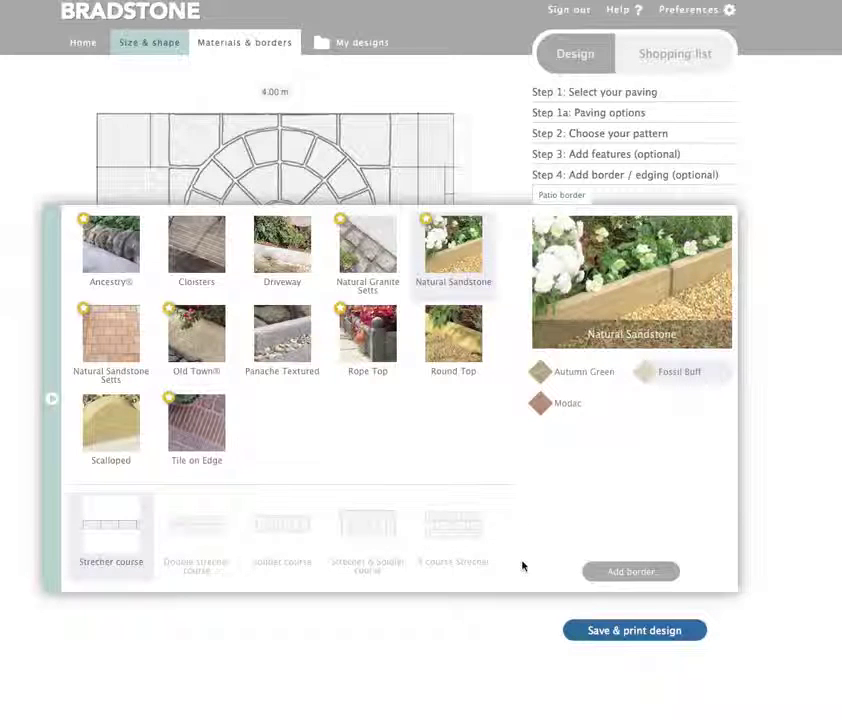
click(625, 573)
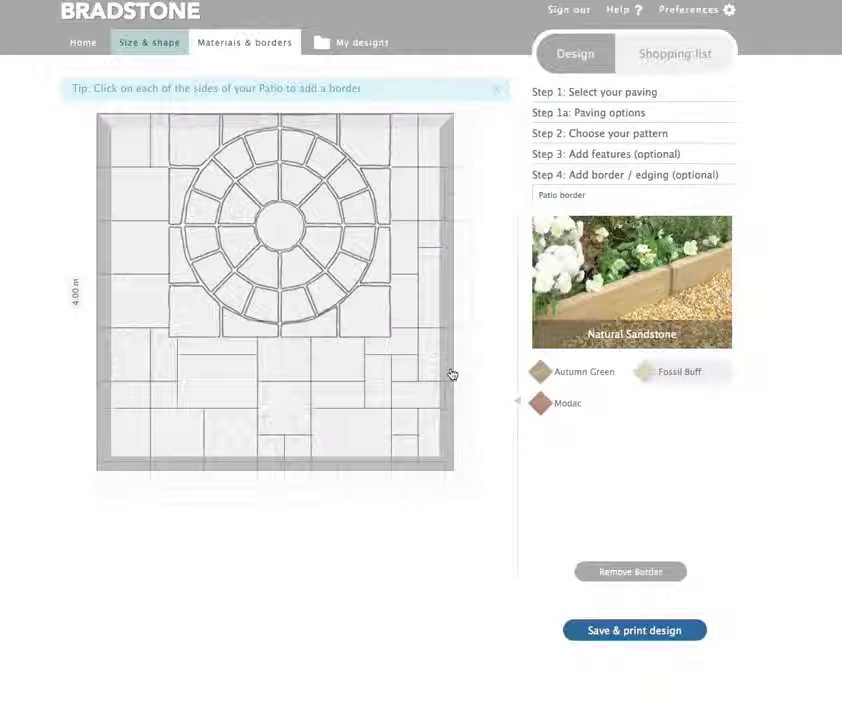
click(449, 378)
click(368, 463)
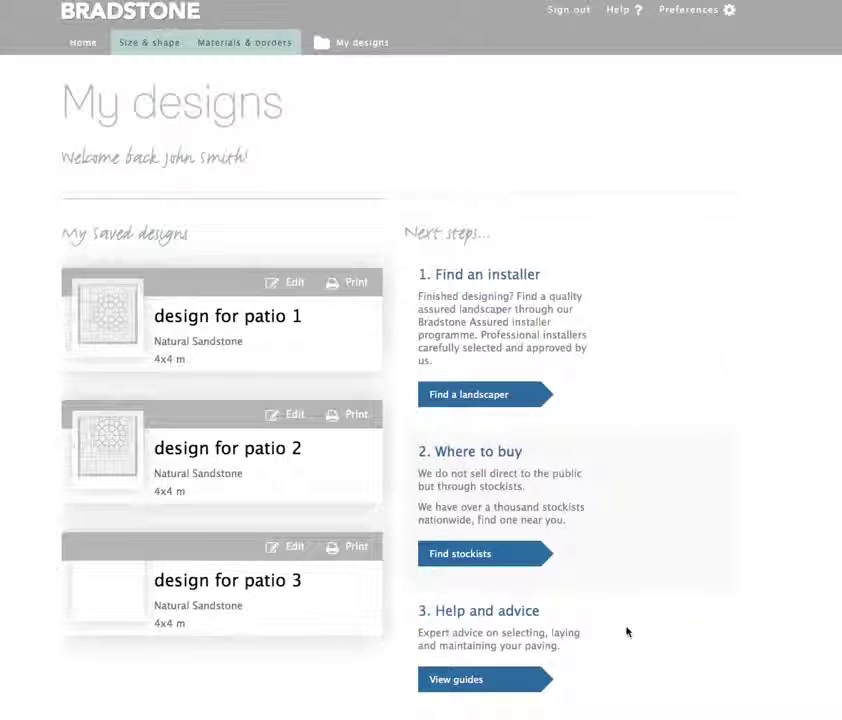
Name the design 'design patio 4' and save it to the designs list.
text(de)
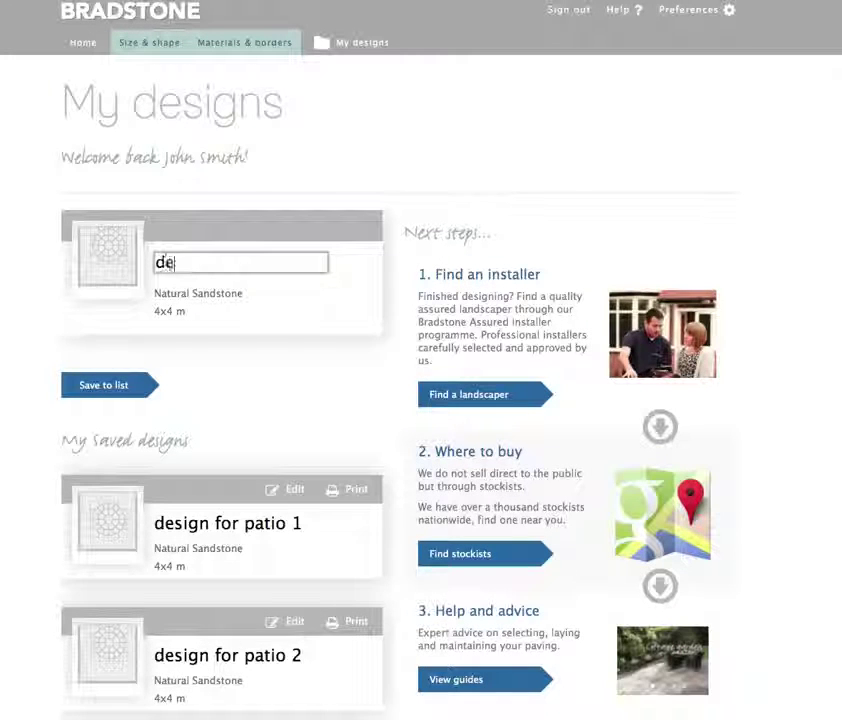
text(sign patio 4)
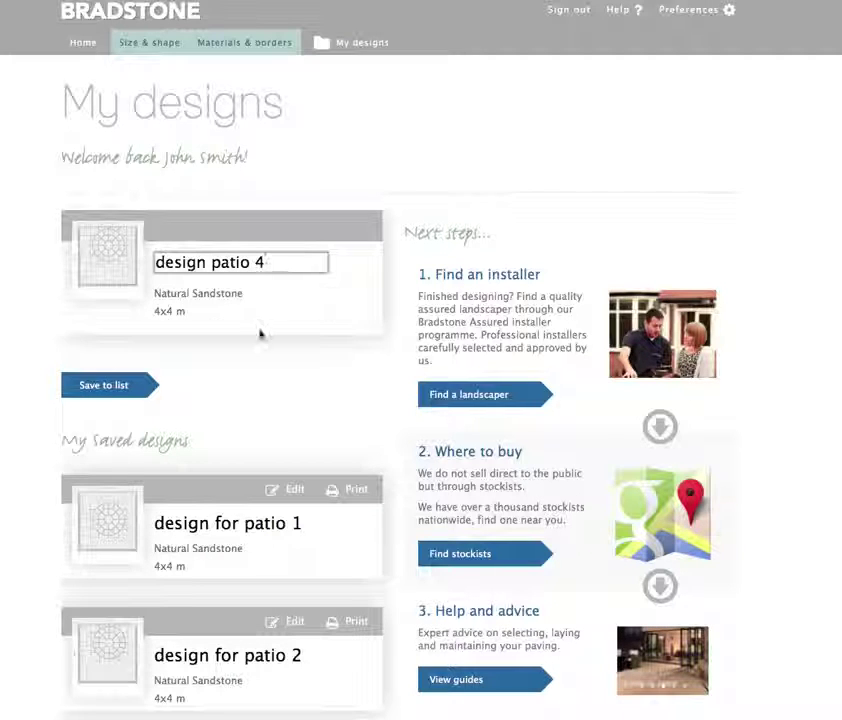
click(90, 388)
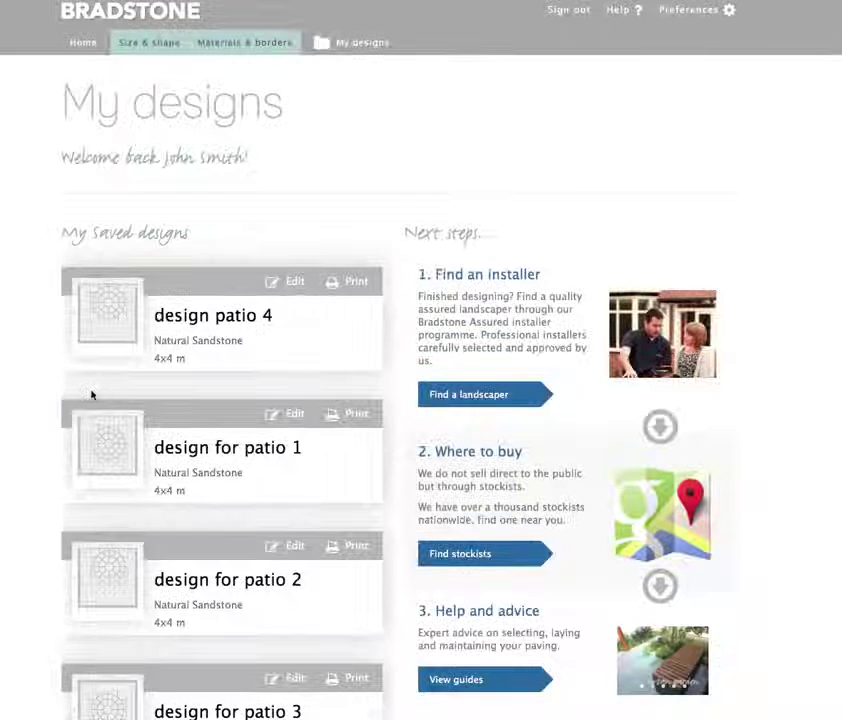